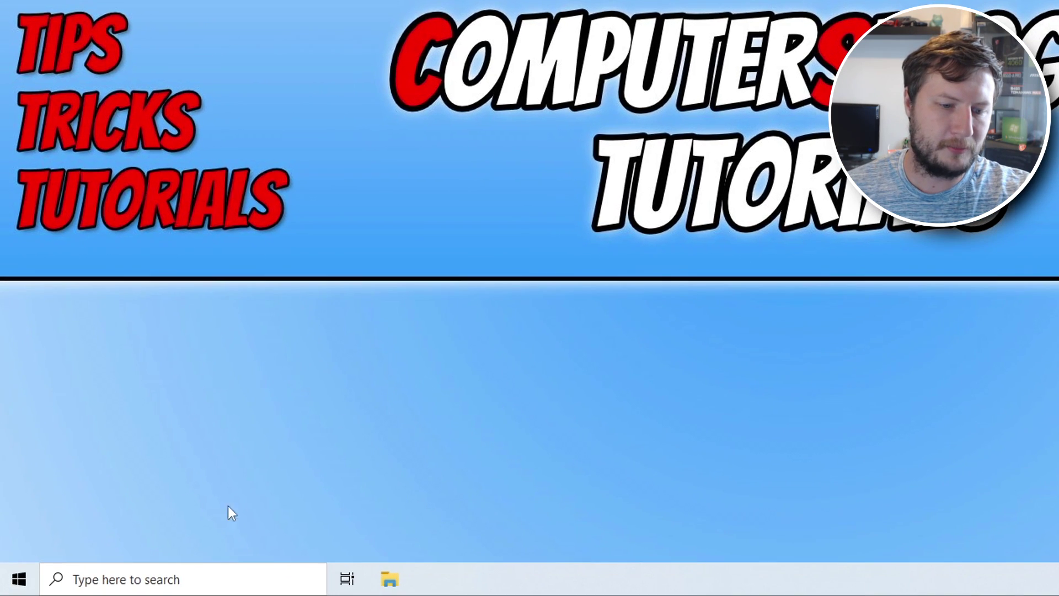
Check for updates in Update & Security and choose to stay on Windows 10 for now
right_click(18, 579)
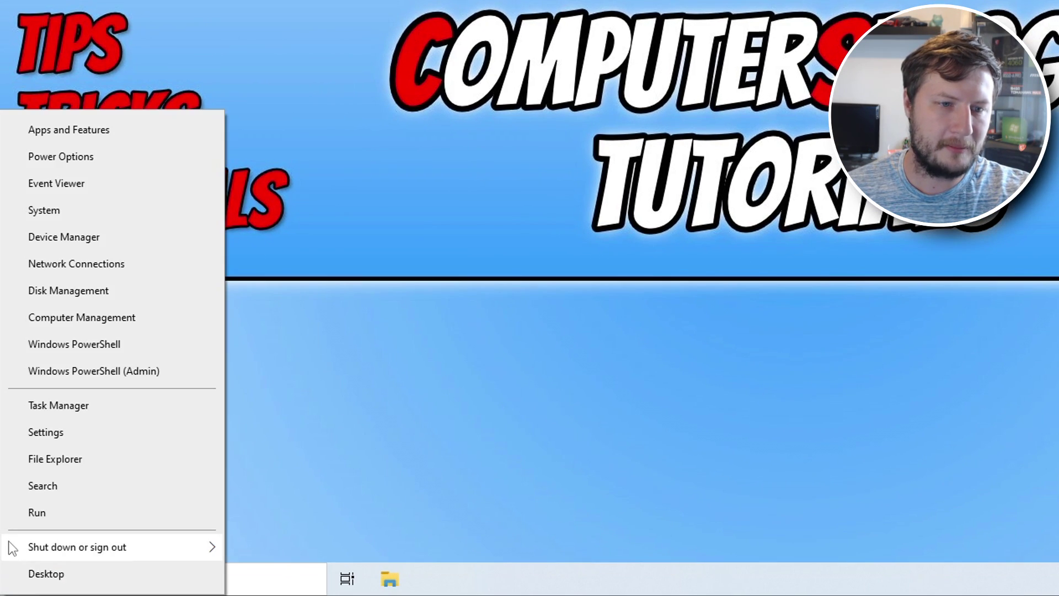
left_click(62, 435)
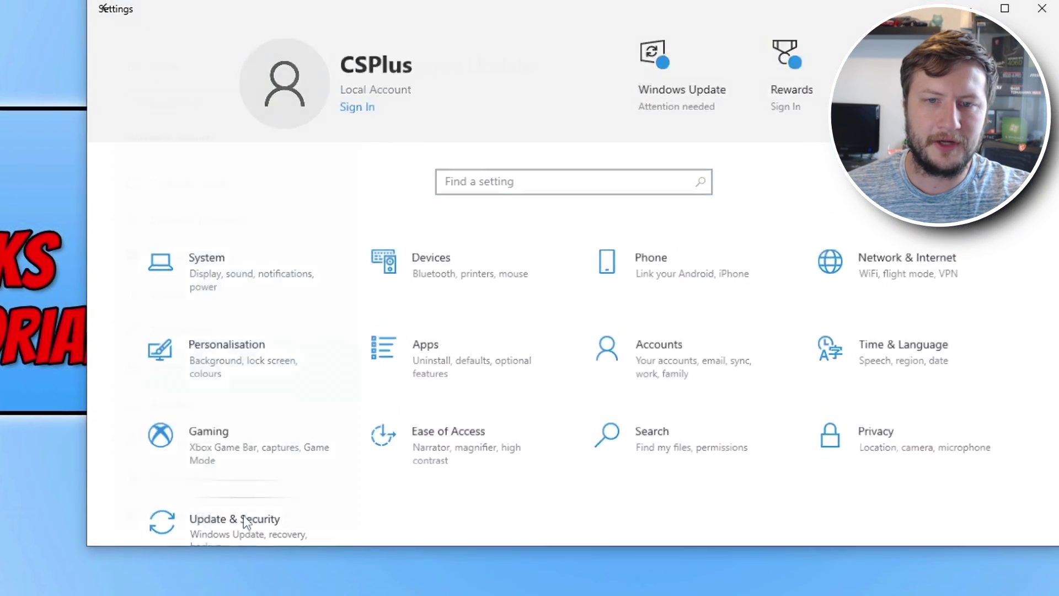
left_click(243, 521)
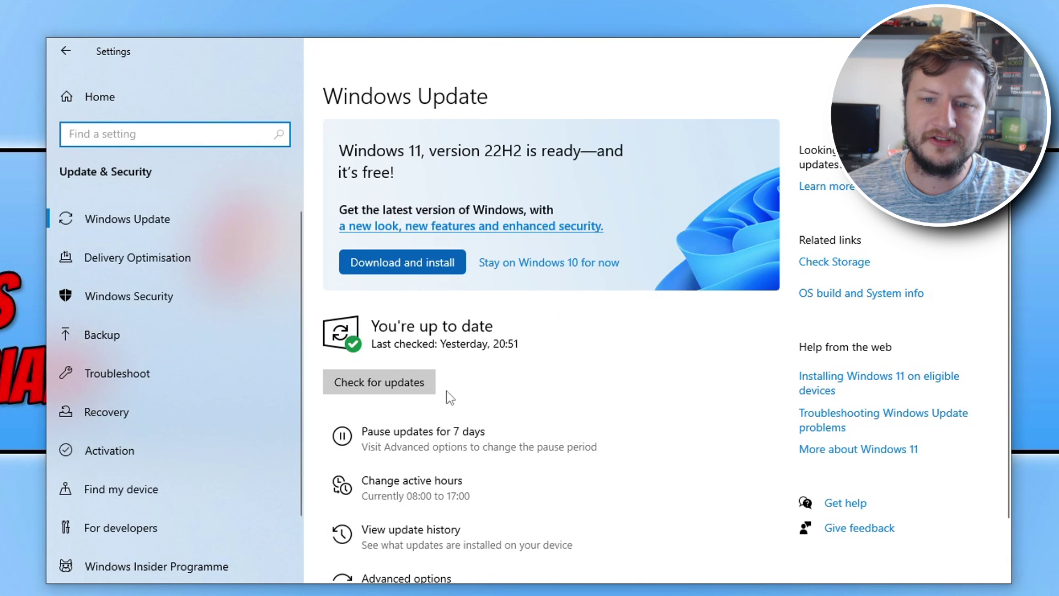
left_click(426, 390)
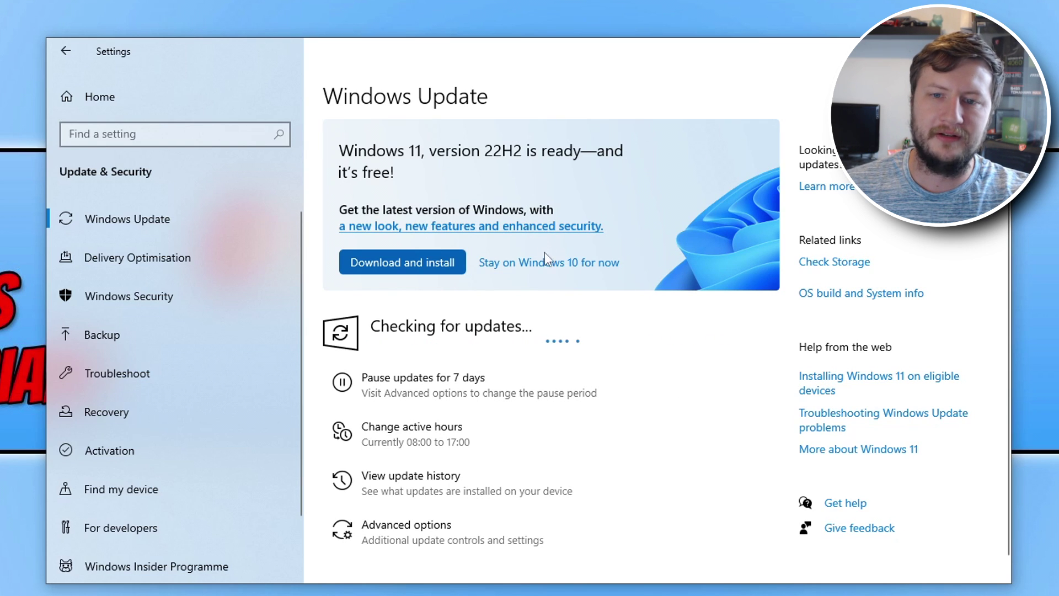
left_click(594, 266)
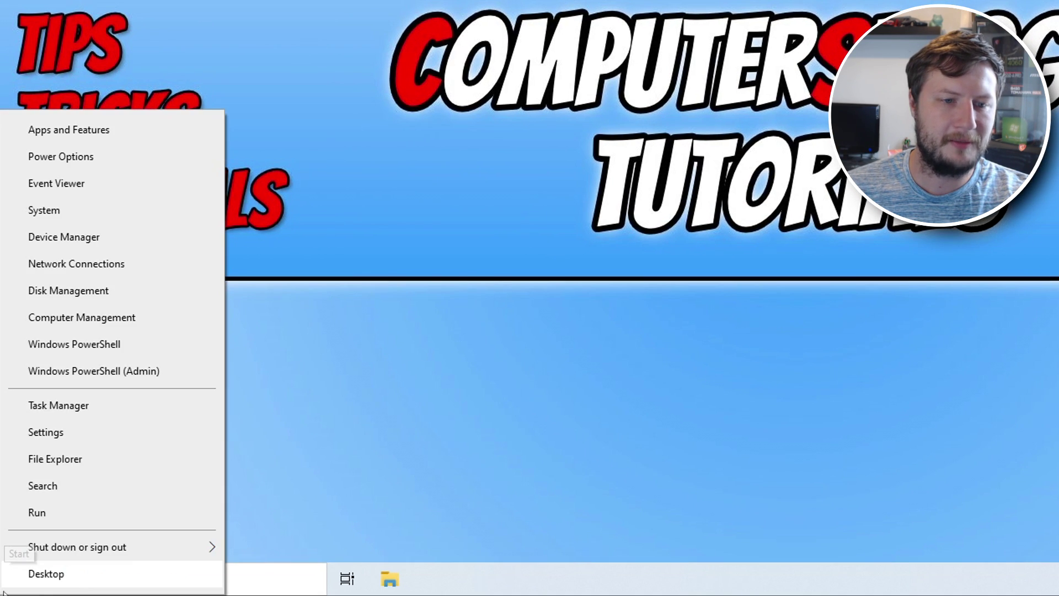
Expand Display adapters in Device Manager, select the NVIDIA GeForce RTX 4060, then close it
left_click(138, 236)
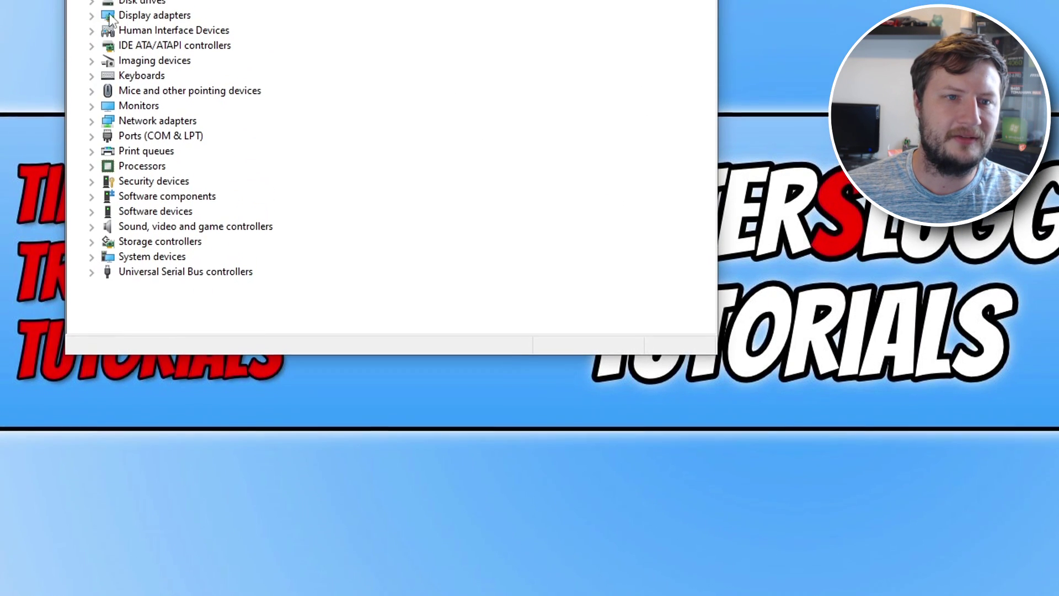
double_click(109, 18)
left_click(237, 204)
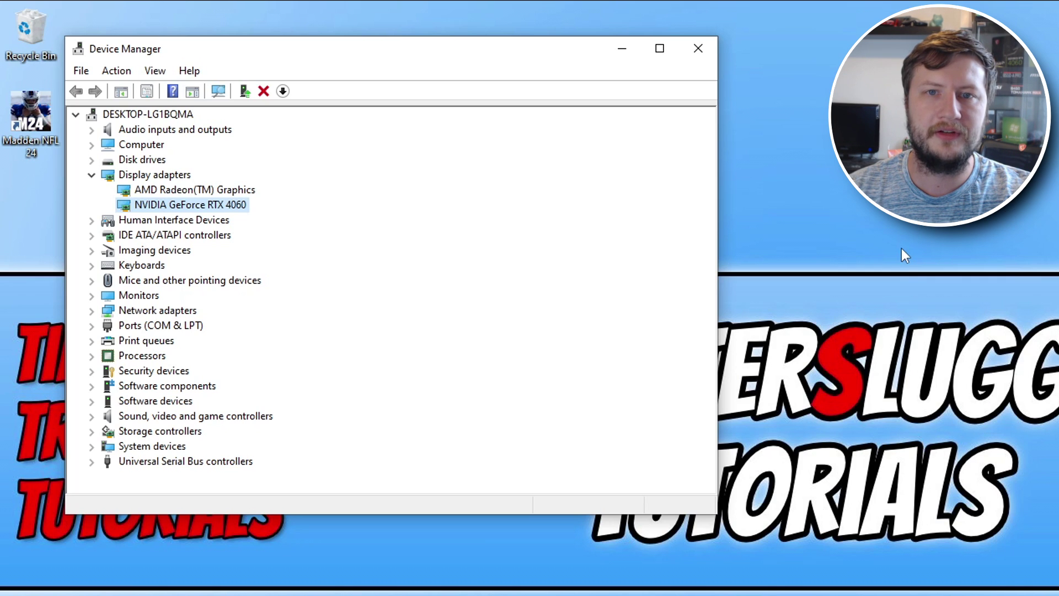
left_click(713, 49)
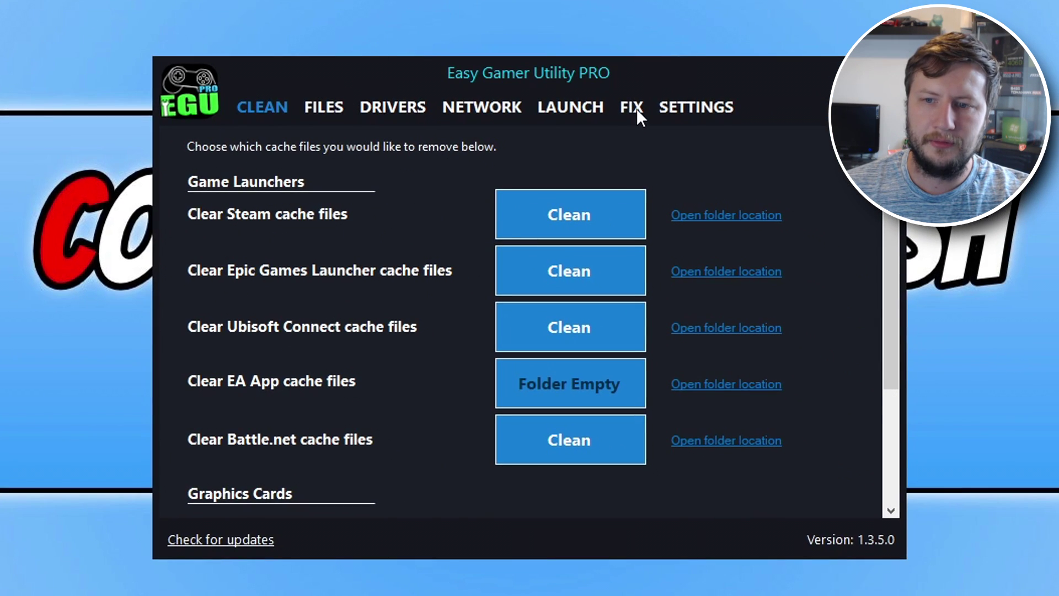
Switch Easy Gamer Utility PRO to the FIX page and scroll down to Custom Game Fixing
left_click(634, 108)
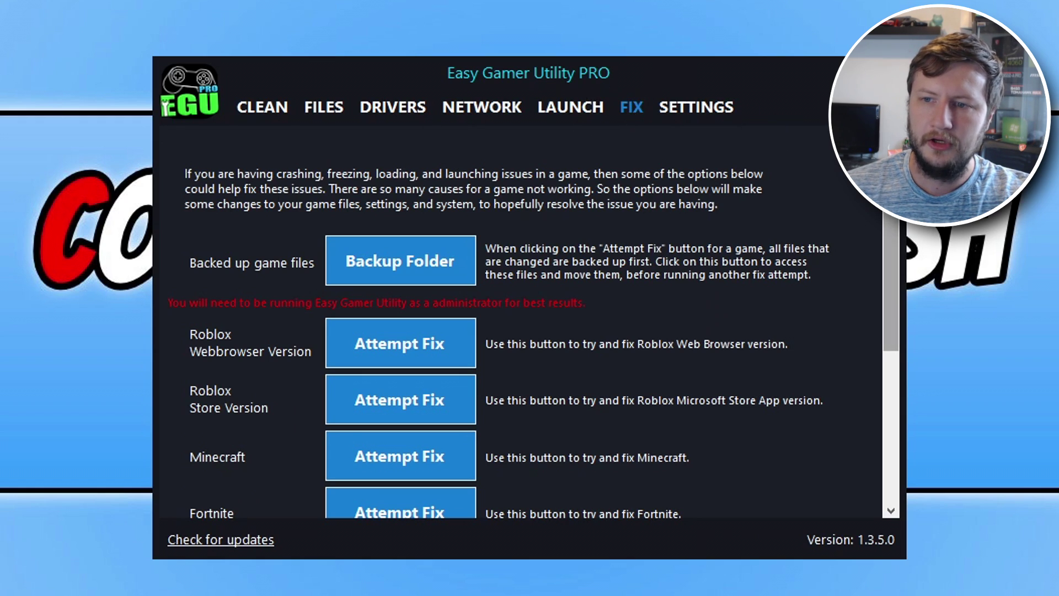
left_click_drag(889, 182, 883, 367)
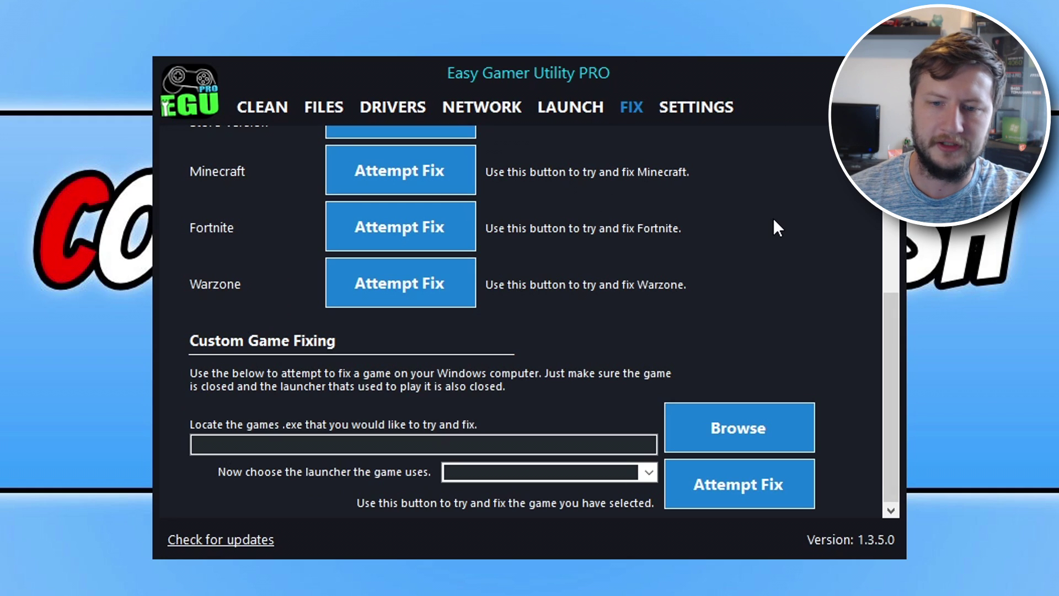
Attempt a custom fix on Madden24.exe with EA App as the launcher, then close the utility
left_click(739, 432)
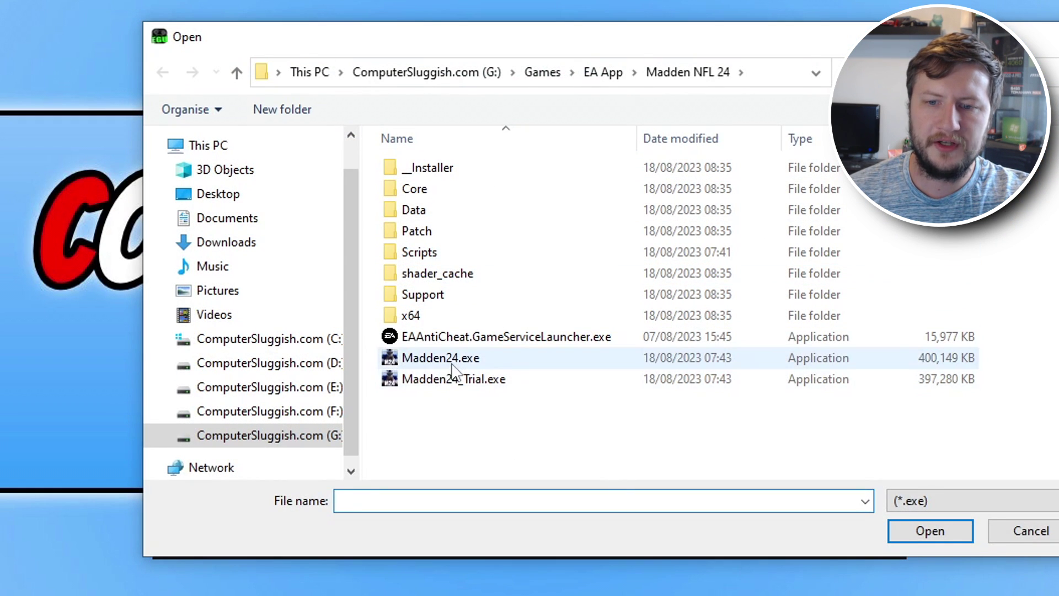
left_click(503, 364)
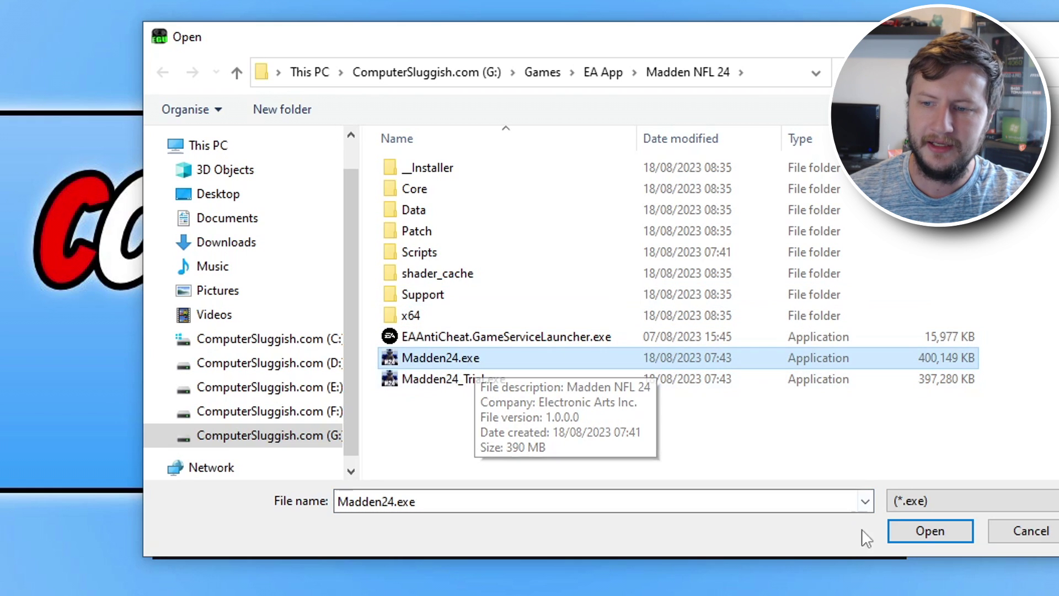
left_click(932, 530)
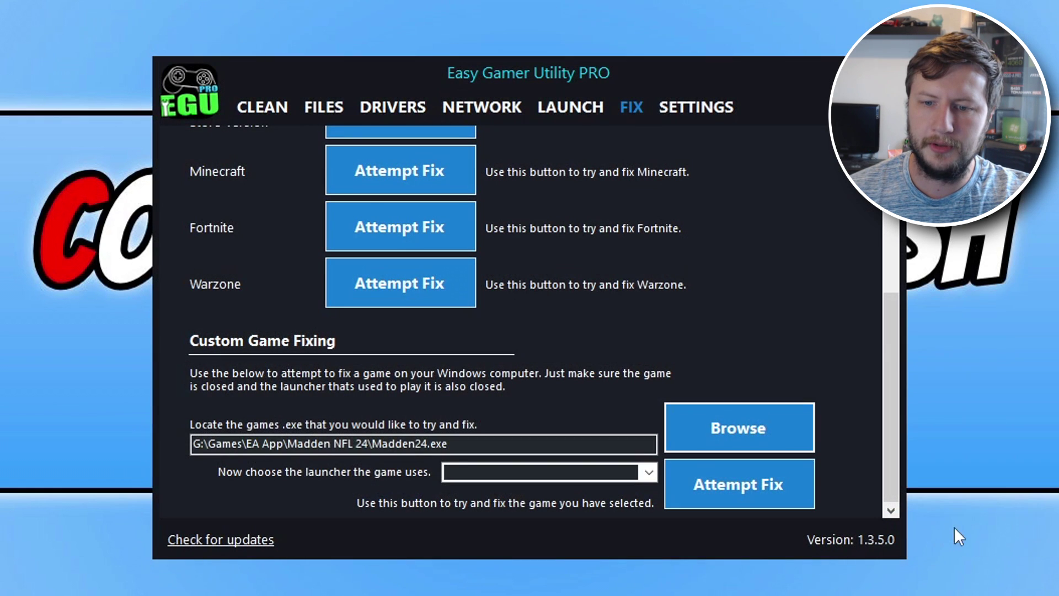
left_click(643, 475)
left_click(508, 503)
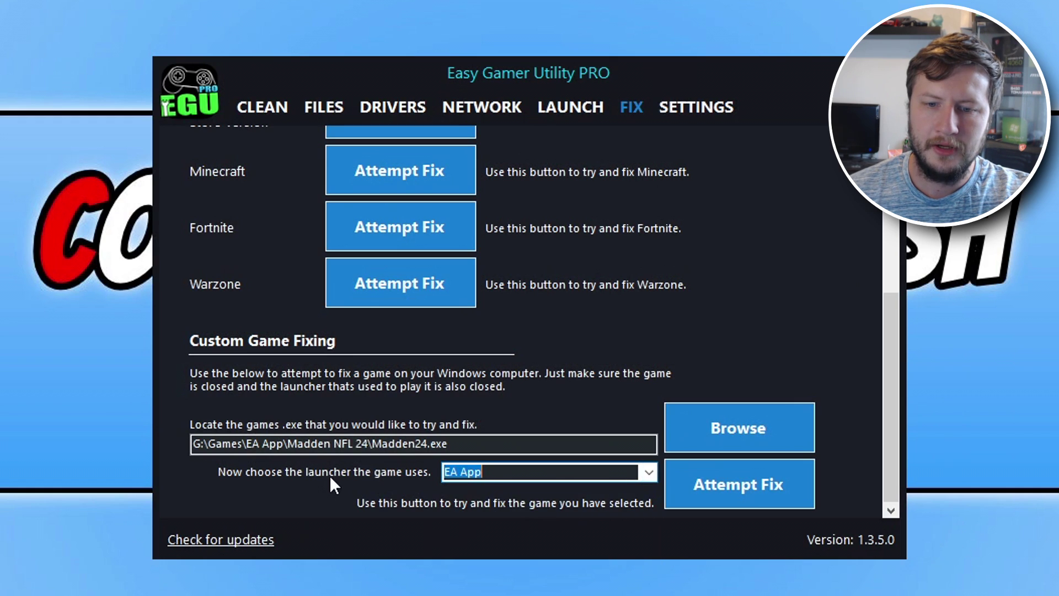
left_click(776, 492)
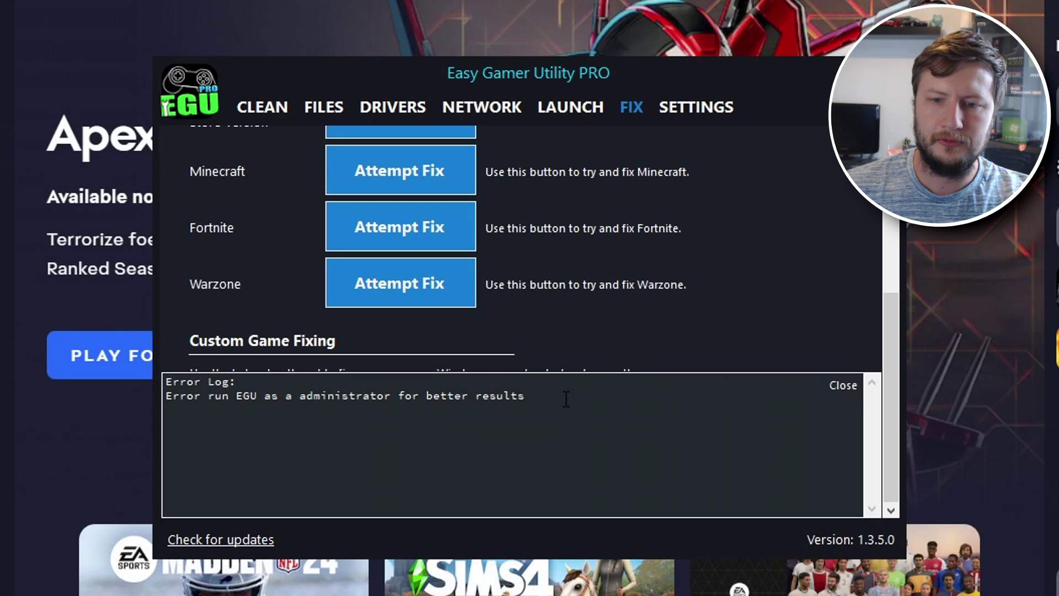
left_click(840, 385)
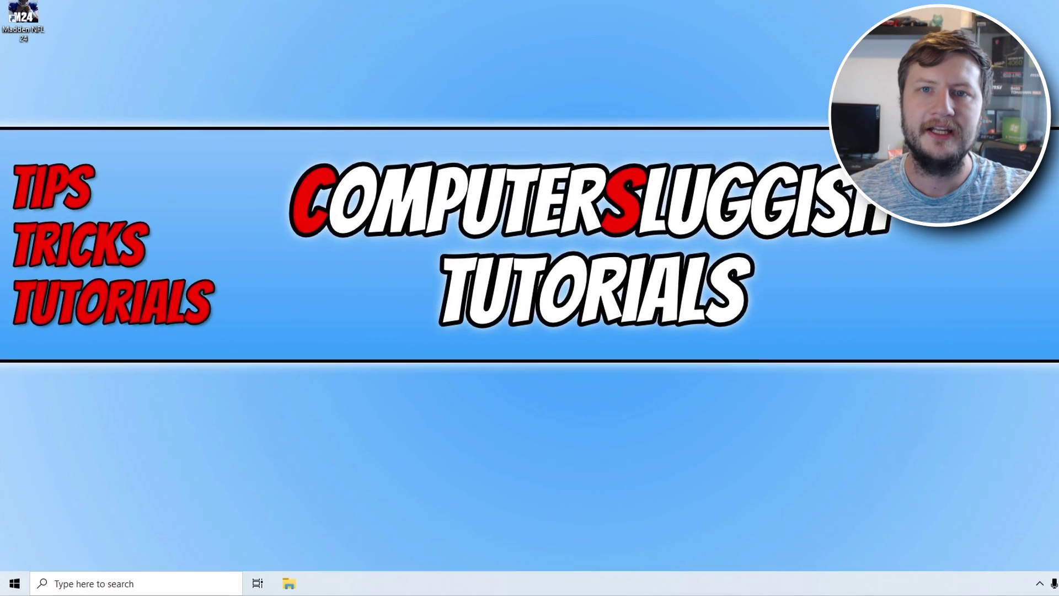
Confirm the High performance plan in the additional power settings, then close the power windows
right_click(3, 580)
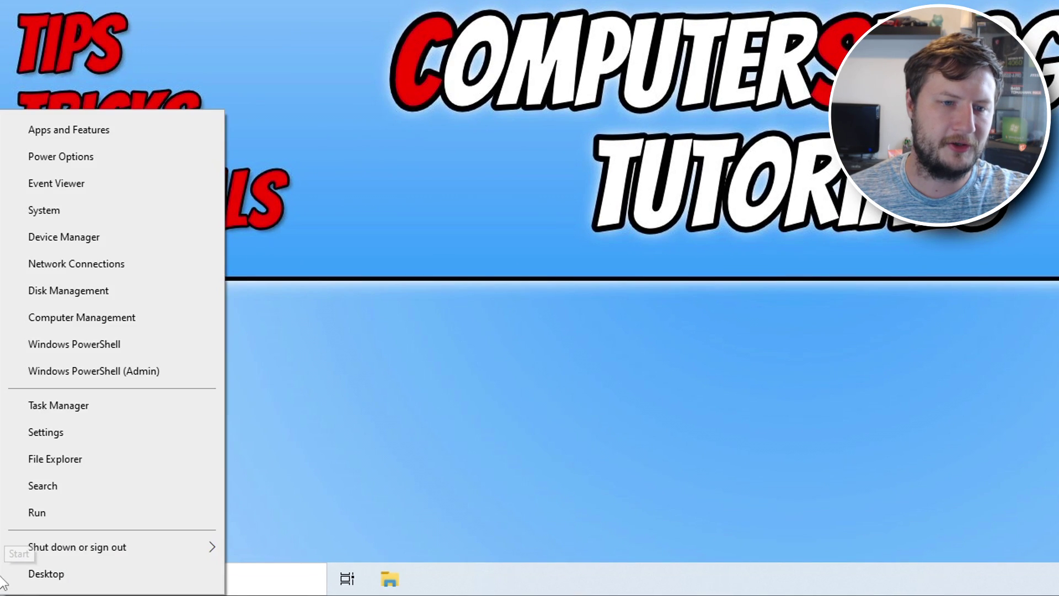
left_click(94, 162)
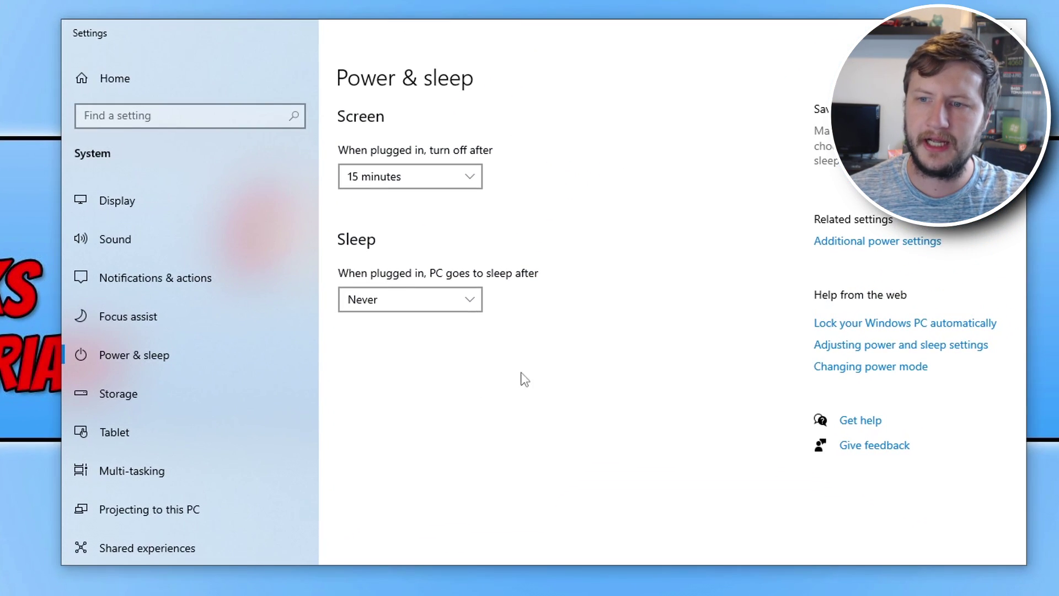
left_click(913, 243)
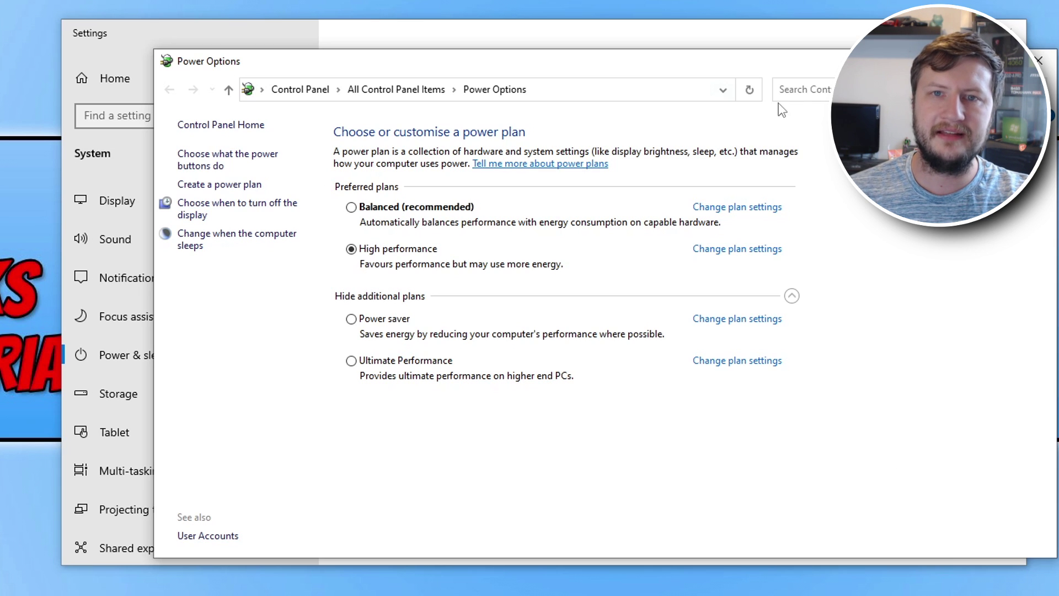
left_click(1040, 61)
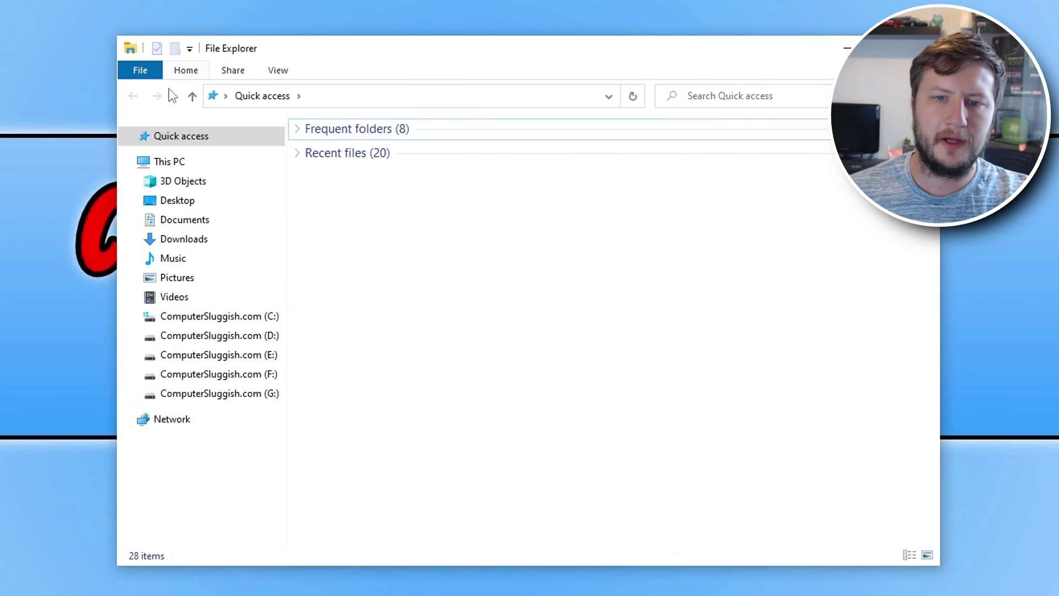
Open the Madden NFL 24 folder inside Documents
left_click(187, 226)
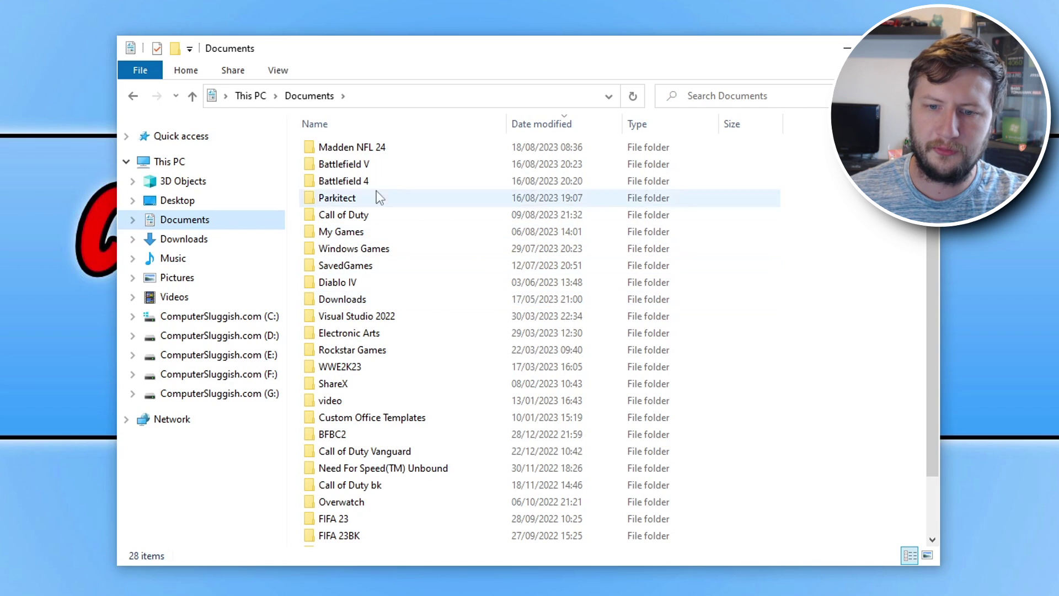
left_click(386, 147)
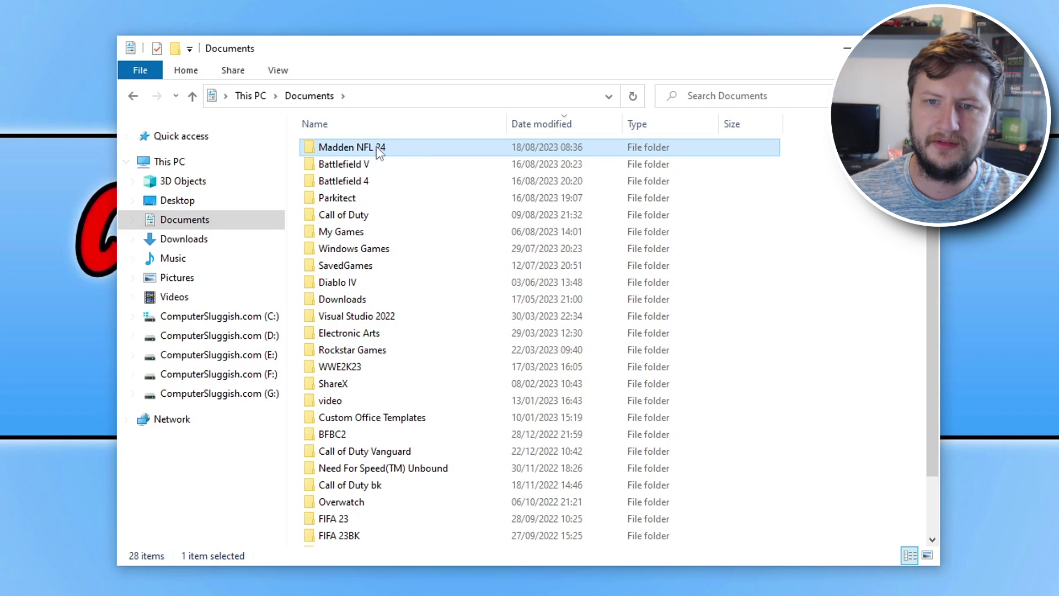
mouse_move(385, 146)
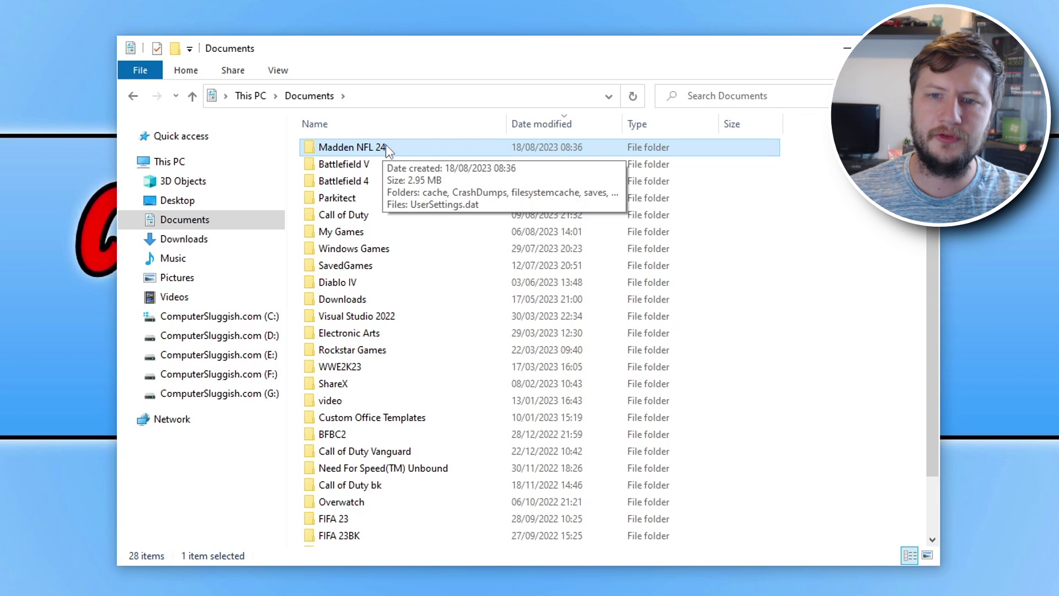
double_click(386, 145)
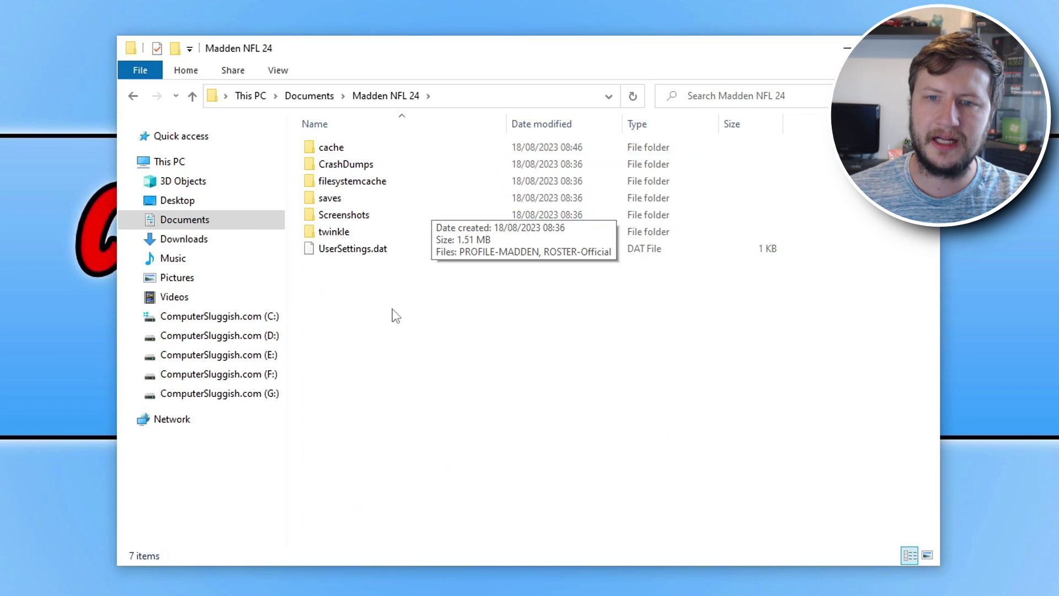
Rename UserSettings.dat to UserSettingsCS.dat
left_click_drag(335, 287, 421, 279)
left_click(360, 246)
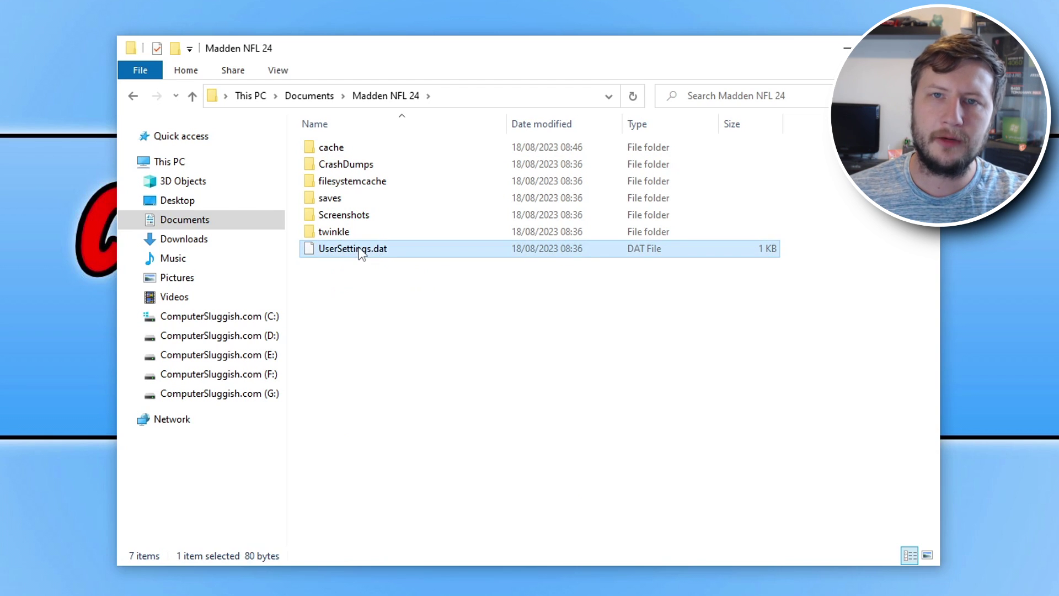
right_click(359, 247)
left_click(461, 511)
key("Right")
key("Left")
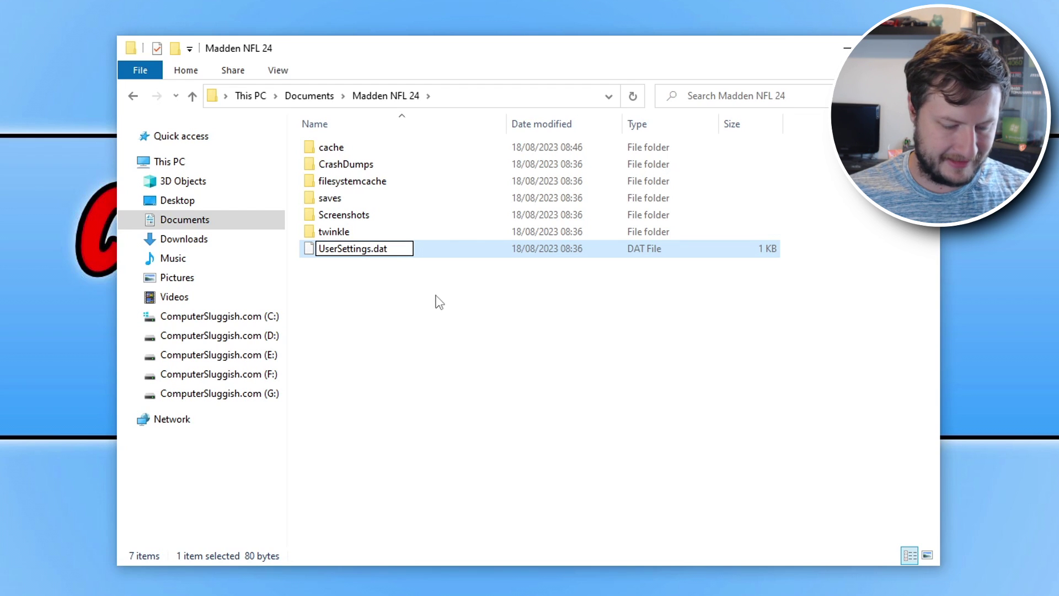
key("Right")
type("CS")
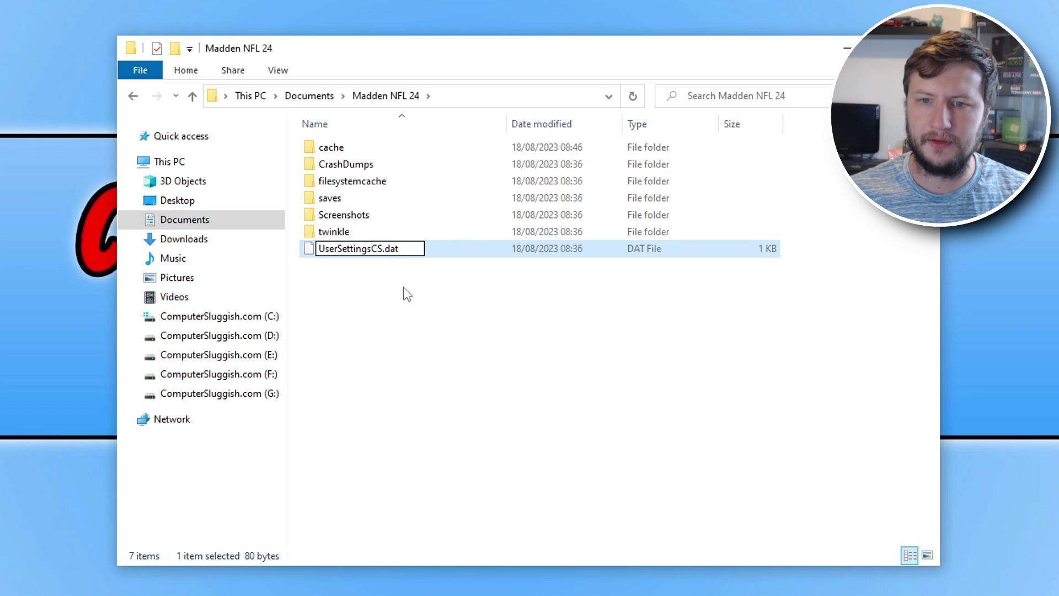
left_click(485, 304)
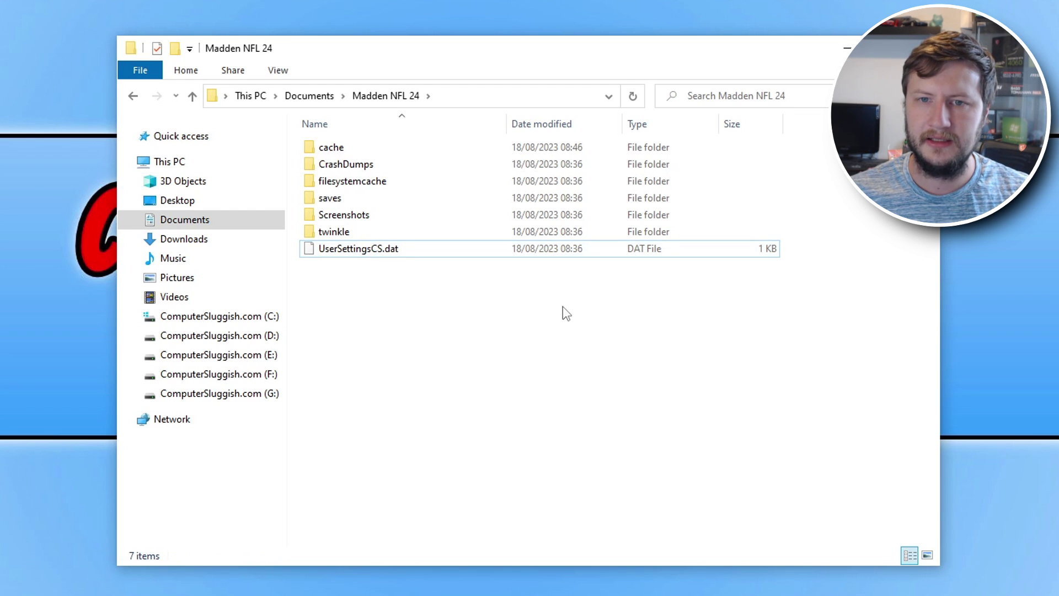
Turn on Hidden items and refresh the folder to check the renamed UserSettingsCS.dat
left_click(278, 70)
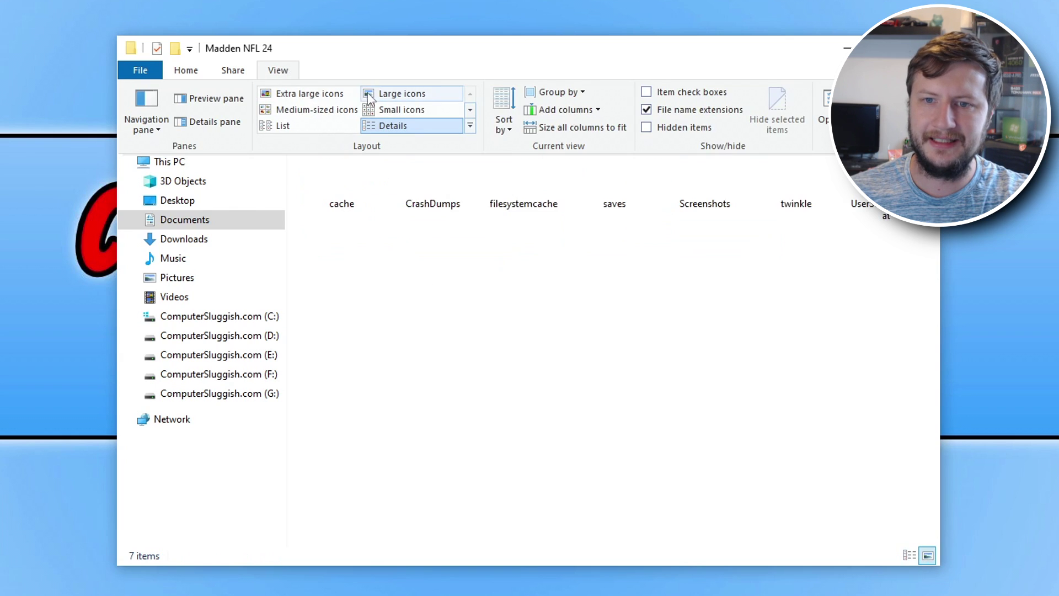
left_click(689, 125)
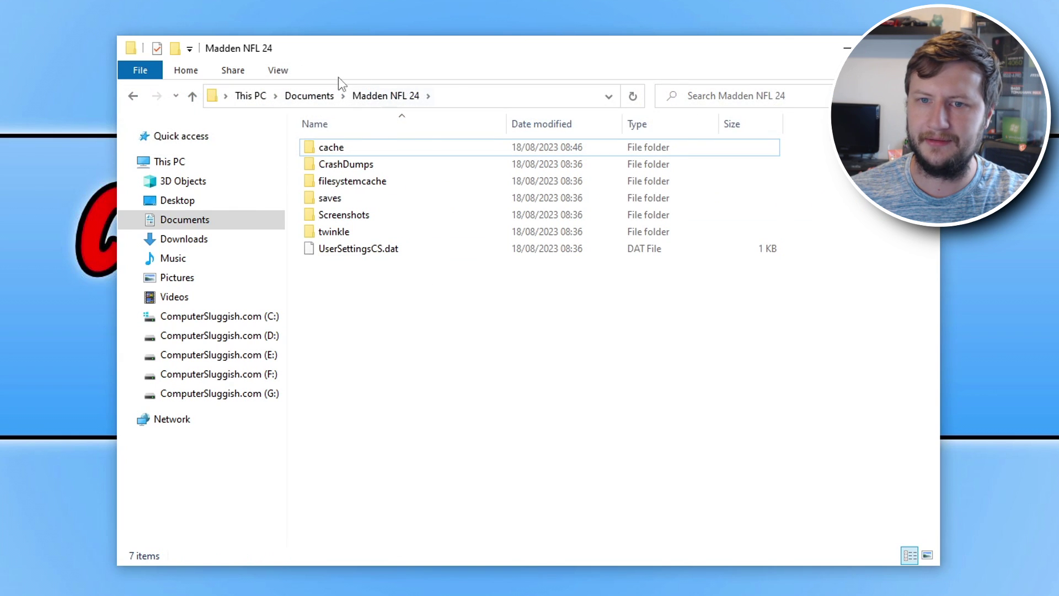
left_click(269, 74)
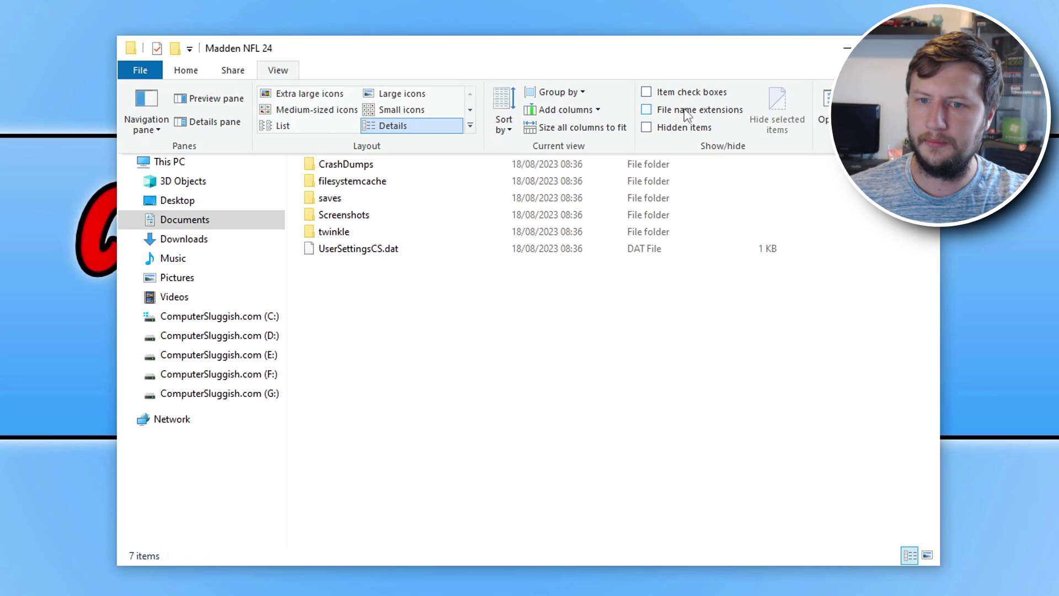
left_click(417, 380)
right_click(414, 375)
left_click(514, 453)
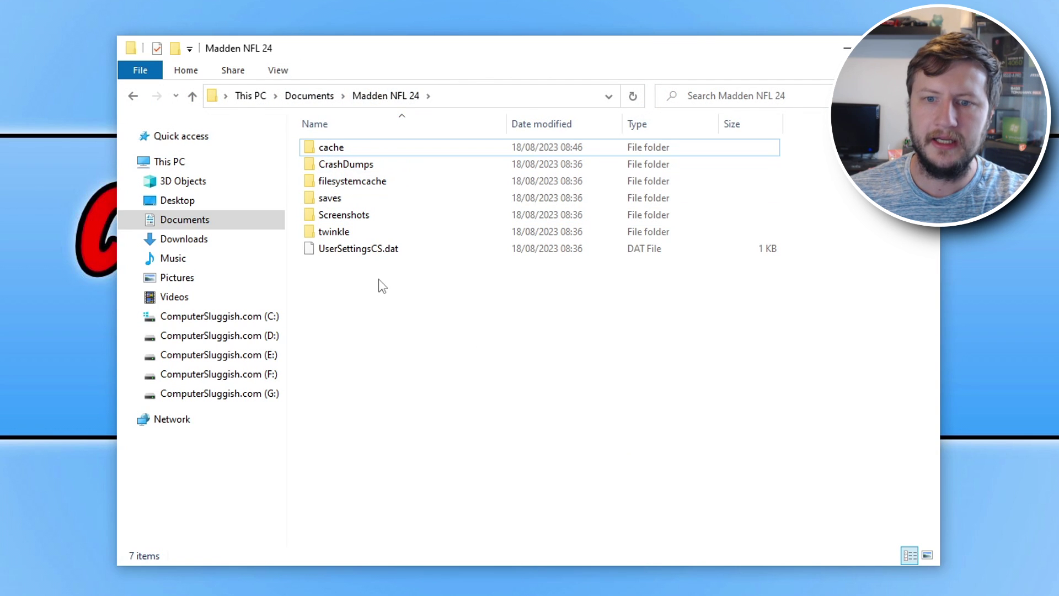
left_click(397, 251)
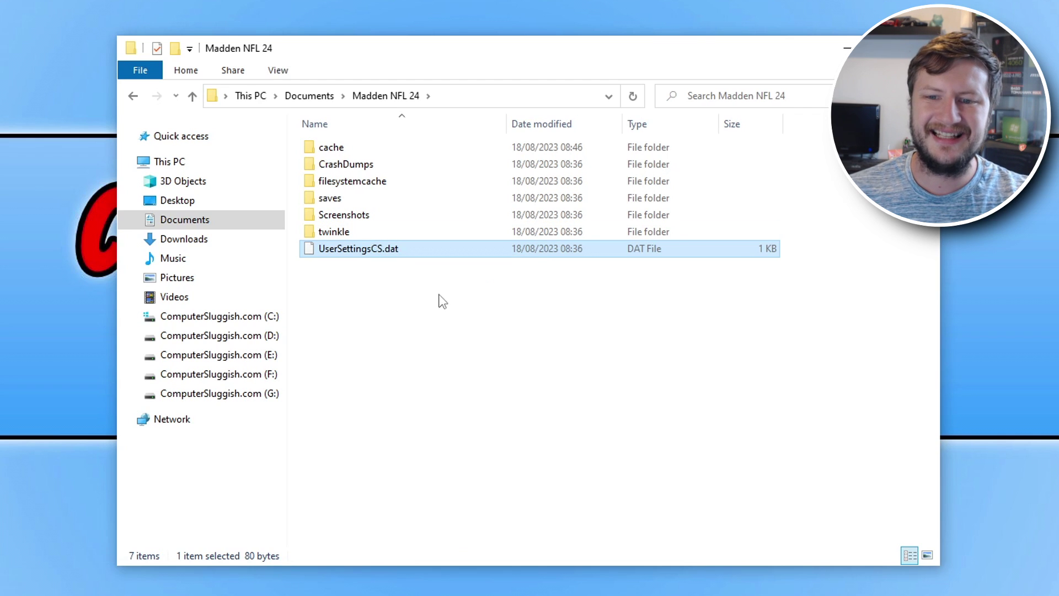
left_click(433, 278)
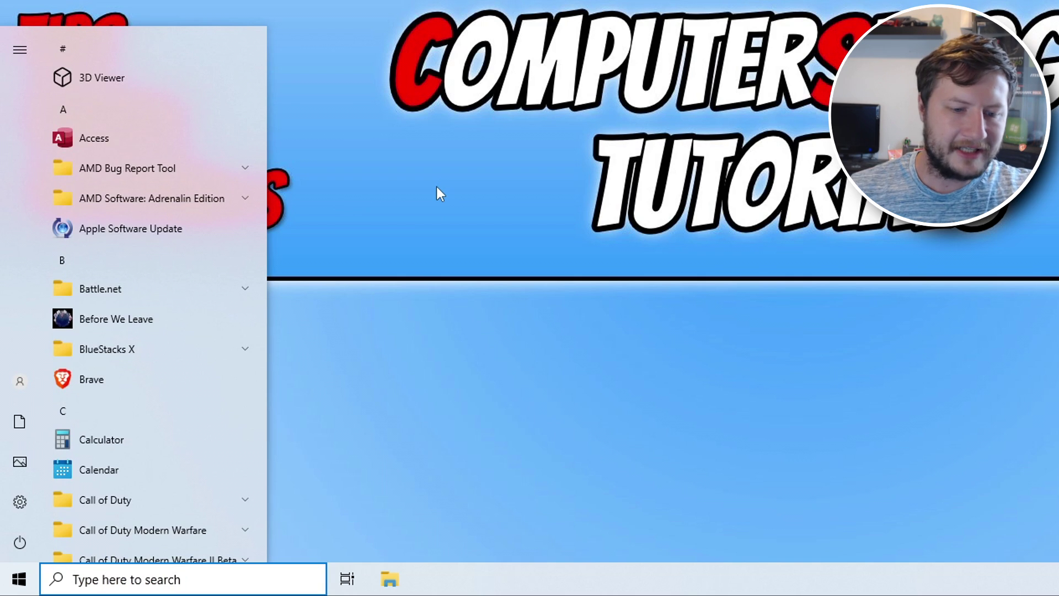
Run Disk Clean-up on drive C: with only DirectX Shader Cache ticked and delete permanently
type("disk clean")
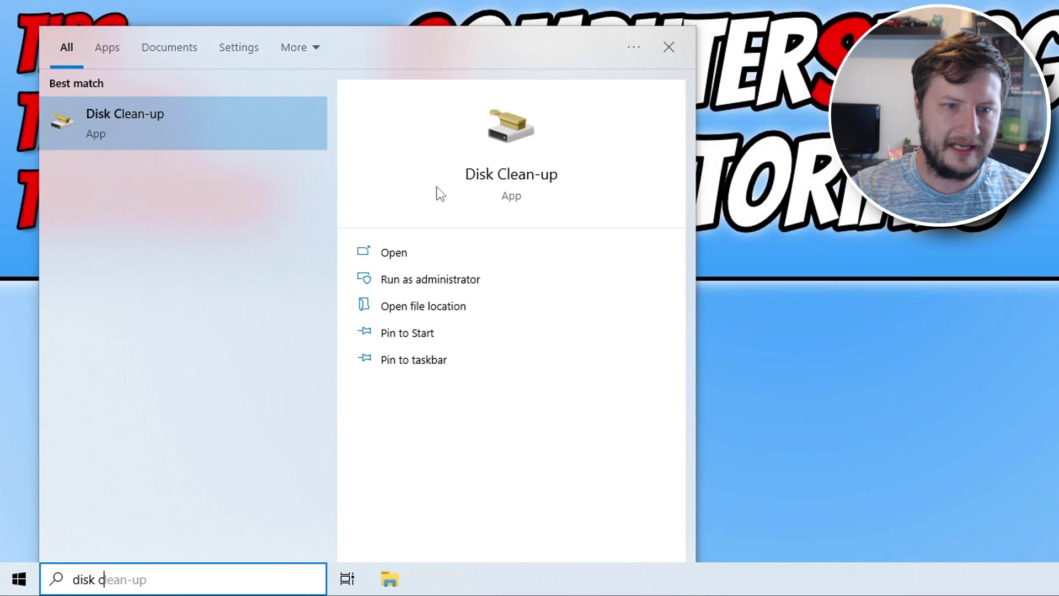
left_click(263, 131)
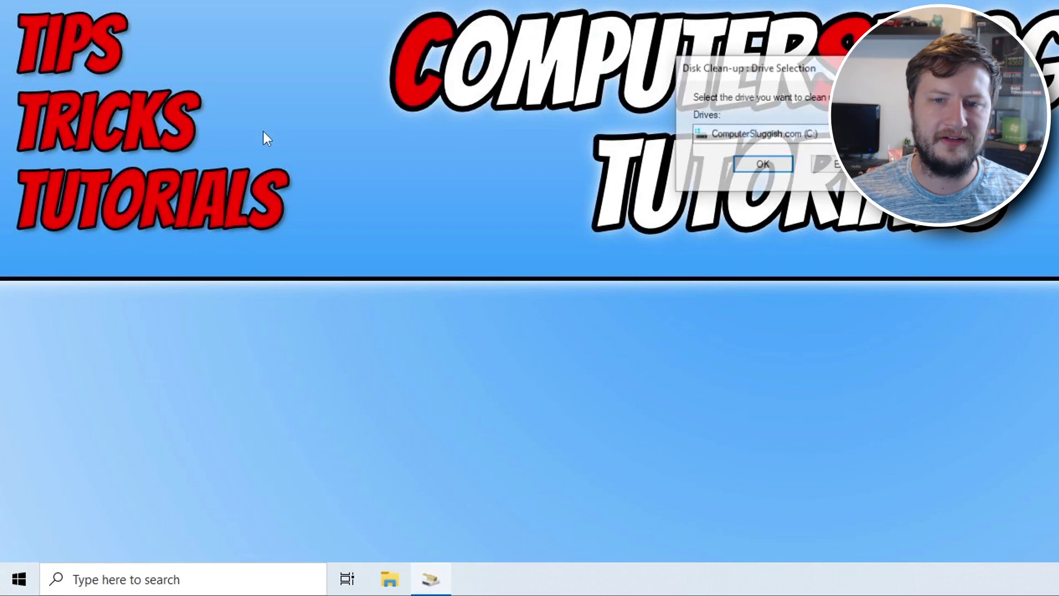
left_click(773, 164)
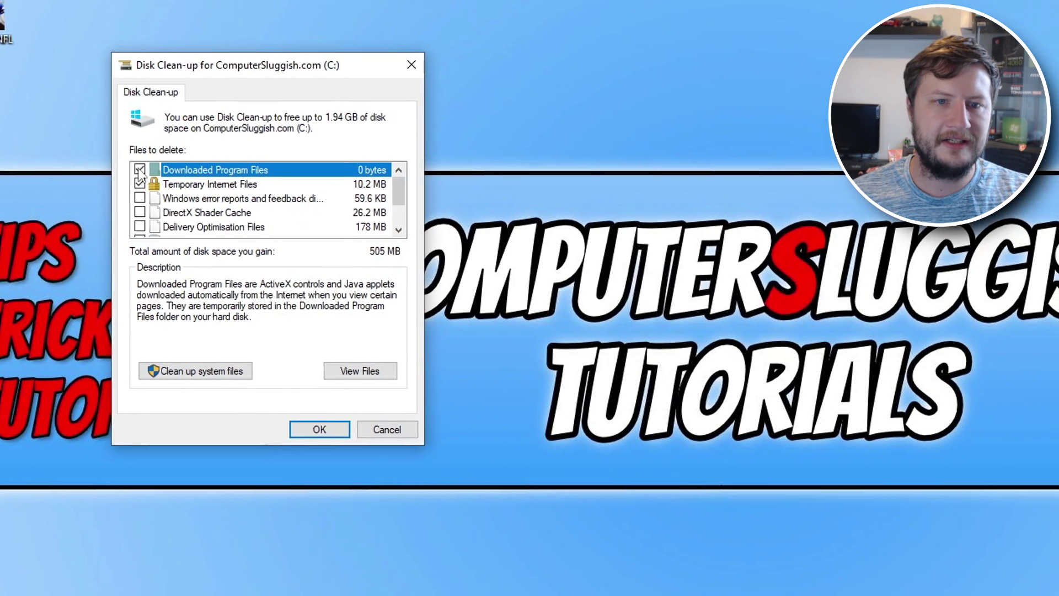
left_click(173, 15)
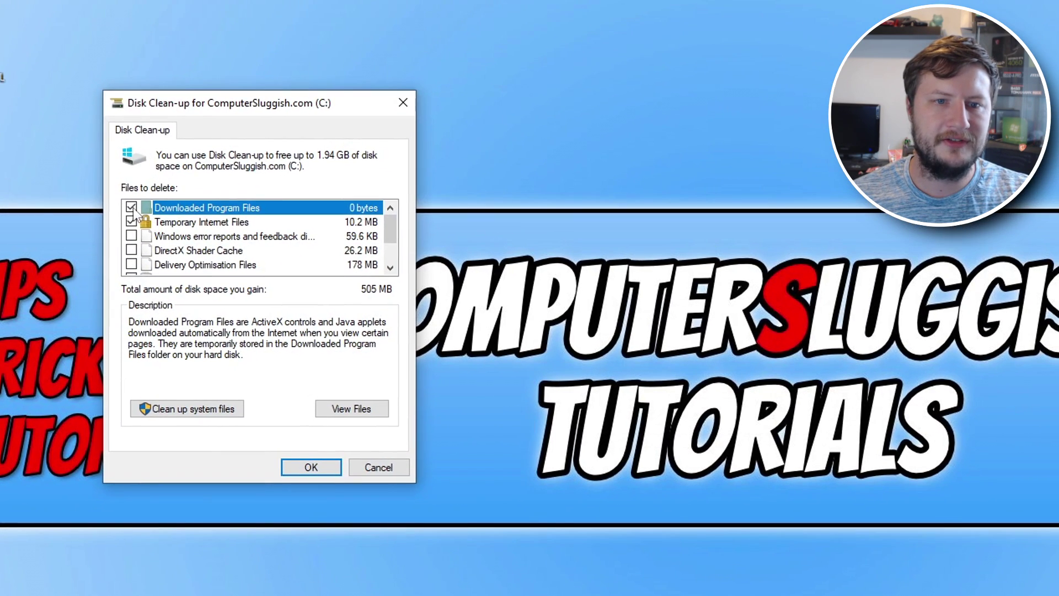
left_click(173, 29)
left_click(131, 250)
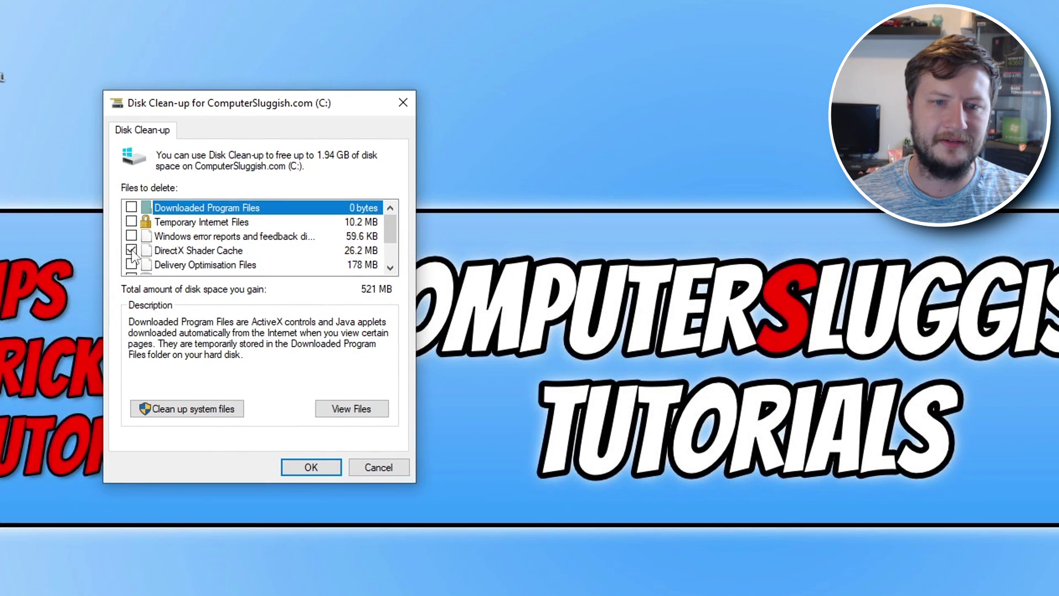
left_click(309, 467)
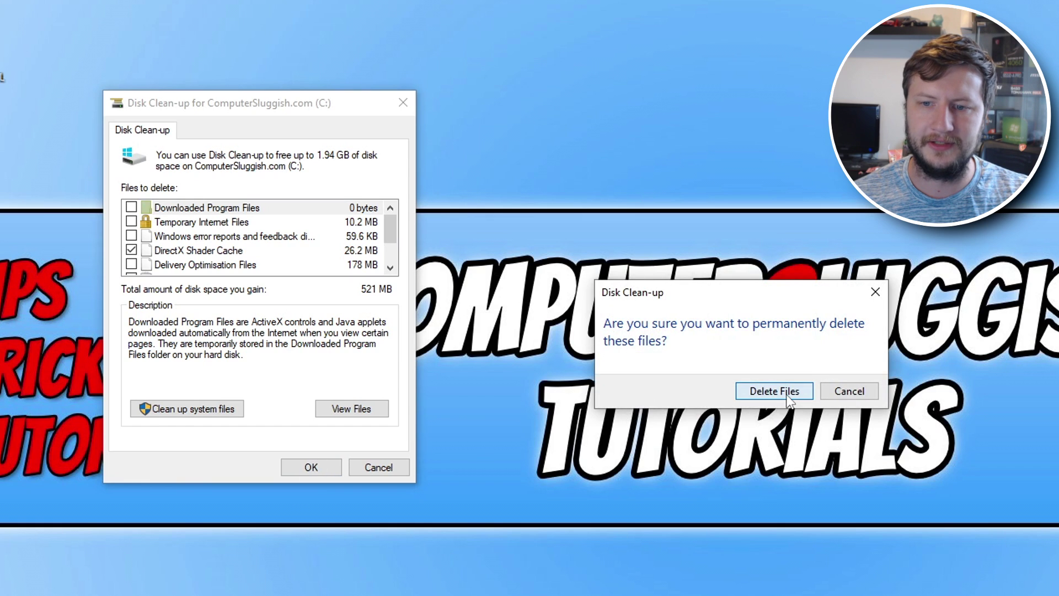
left_click(740, 389)
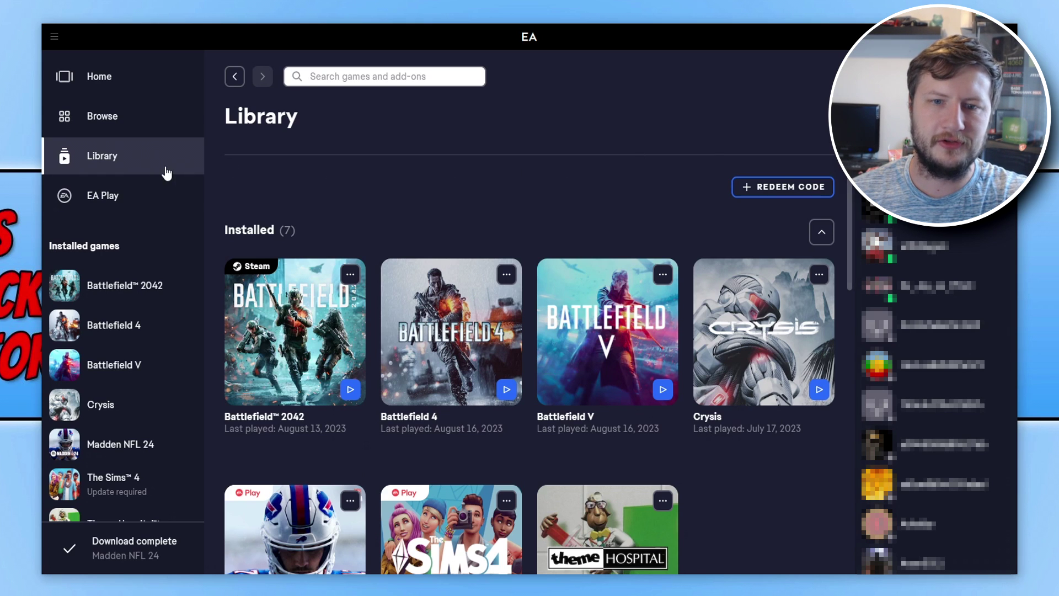
Start a Repair of Madden NFL 24 from its card menu in the EA app Library
scroll(632, 179, "down", 2)
scroll(632, 179, "down", 3)
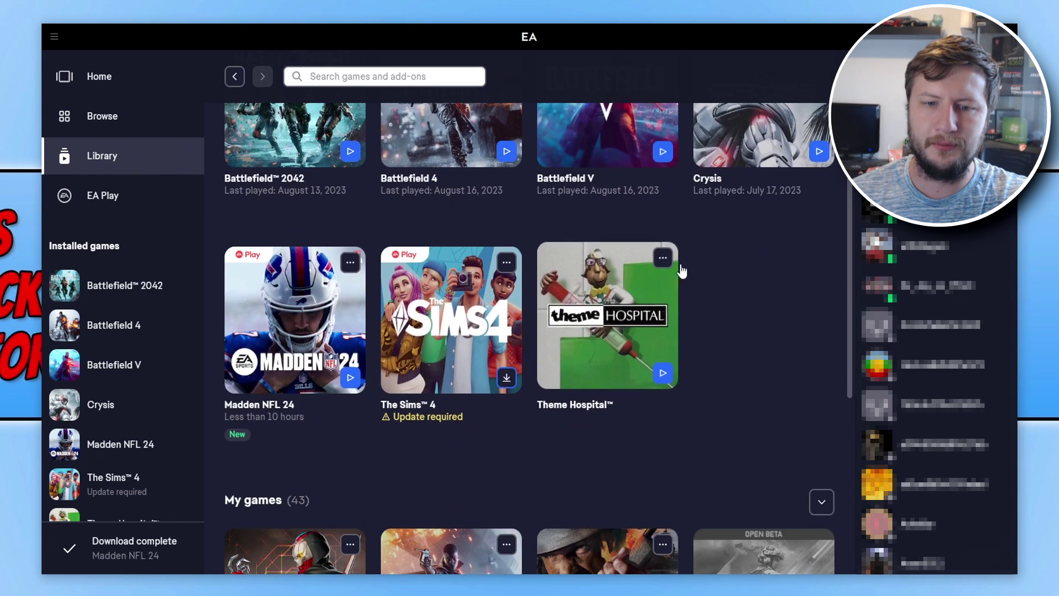
left_click(351, 259)
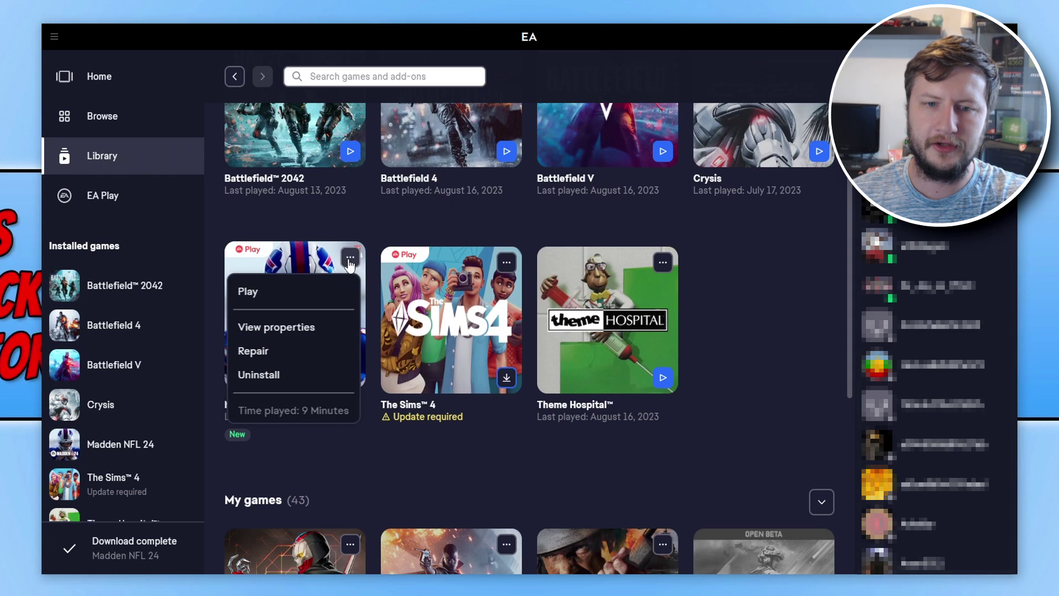
left_click(287, 351)
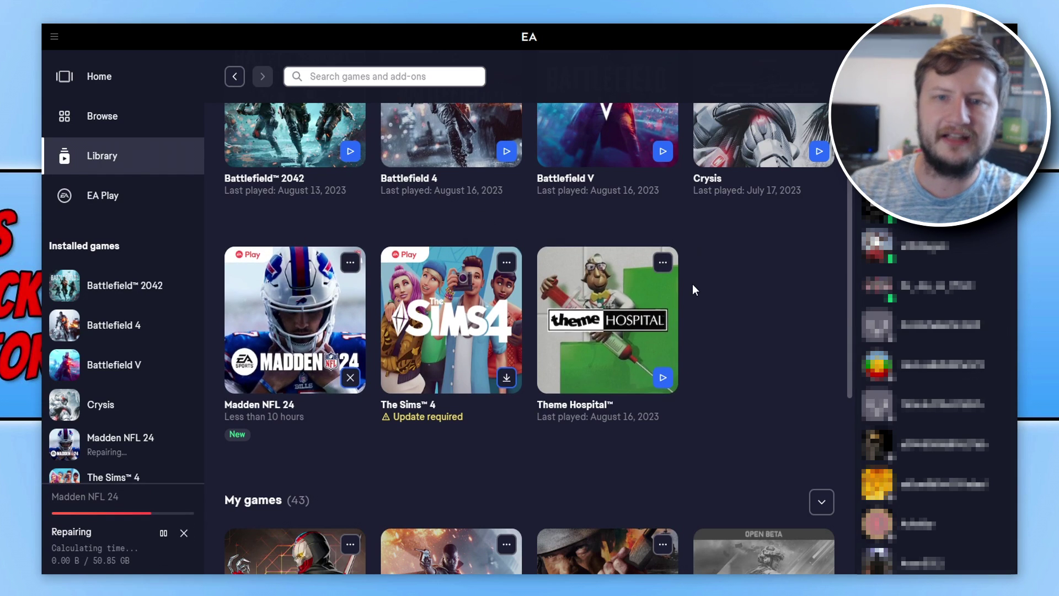